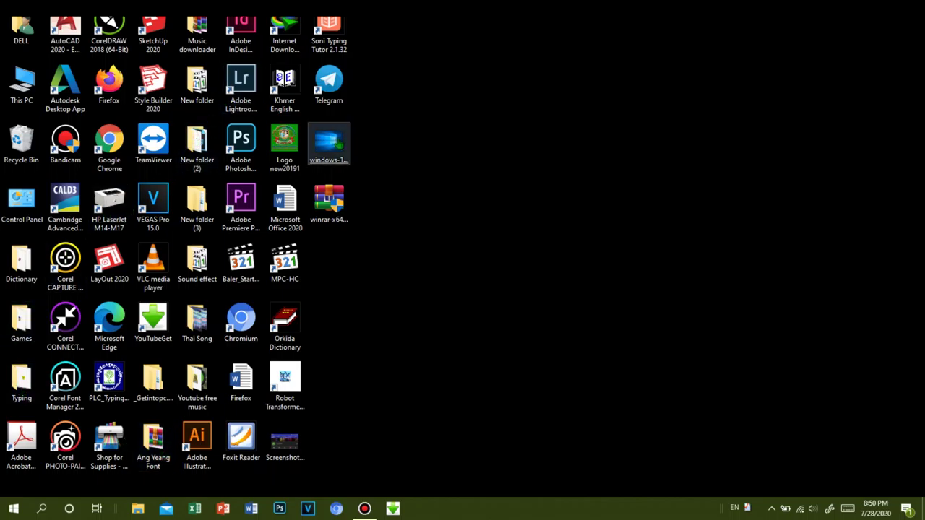
Set the windows-10-cropped-for-promo image on the desktop as the desktop background
left_click(320, 143)
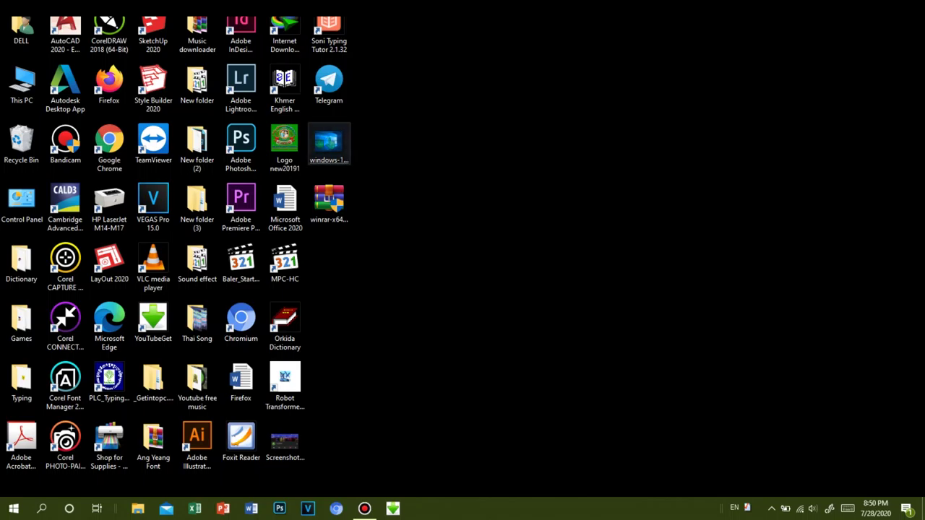
right_click(320, 143)
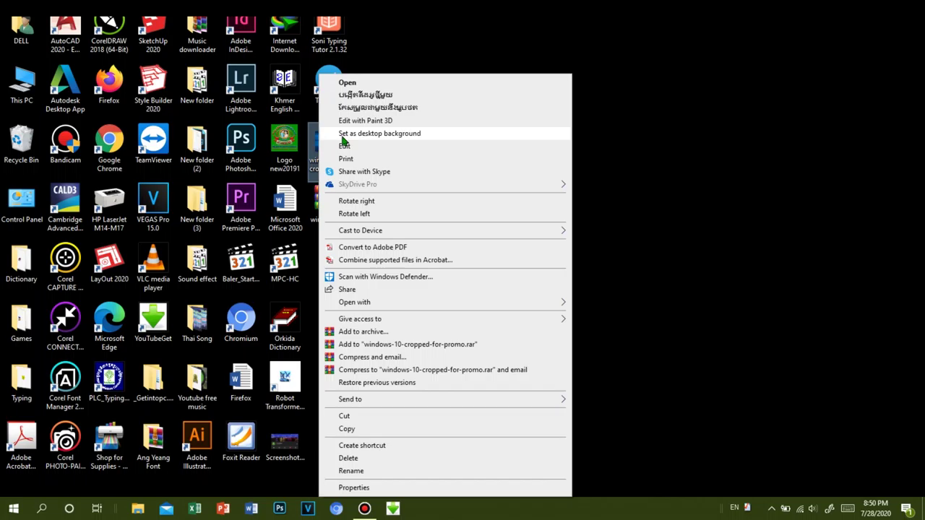
left_click(345, 134)
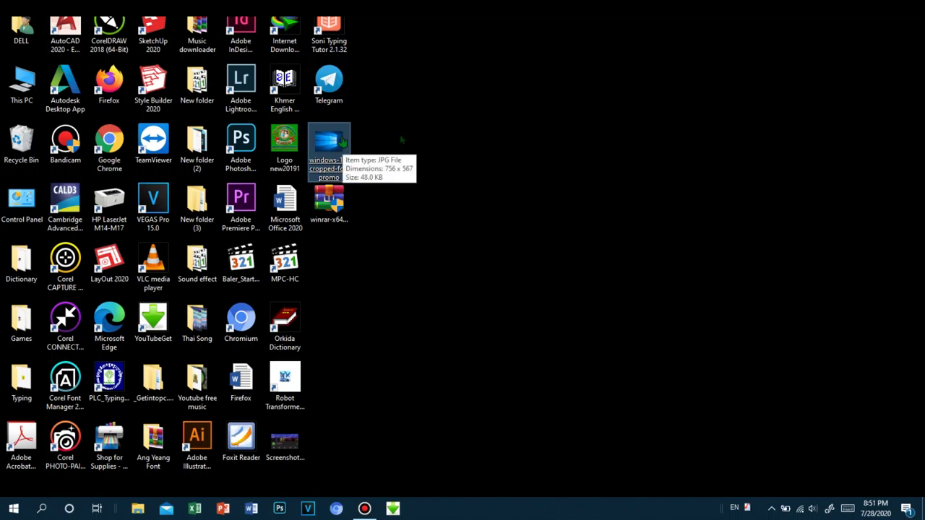
right_click(333, 135)
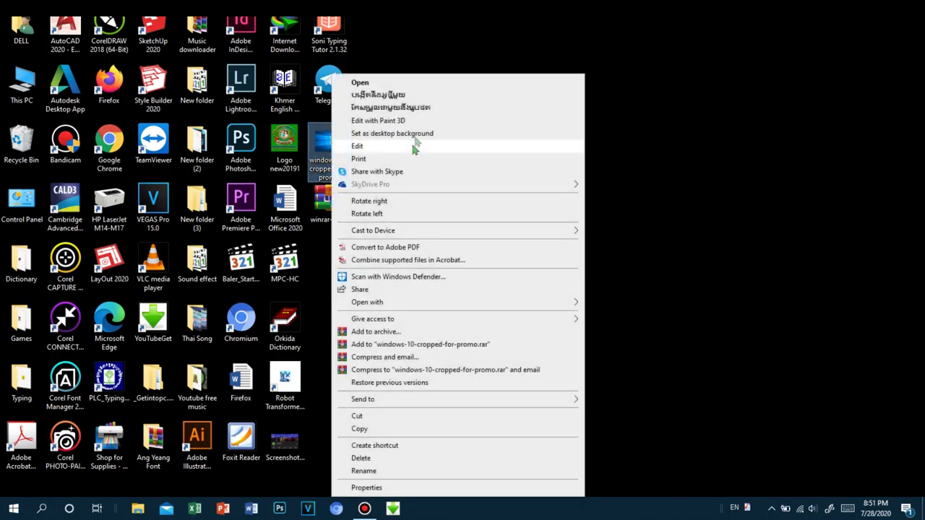
left_click(419, 133)
Refresh the desktop several times
right_click(519, 143)
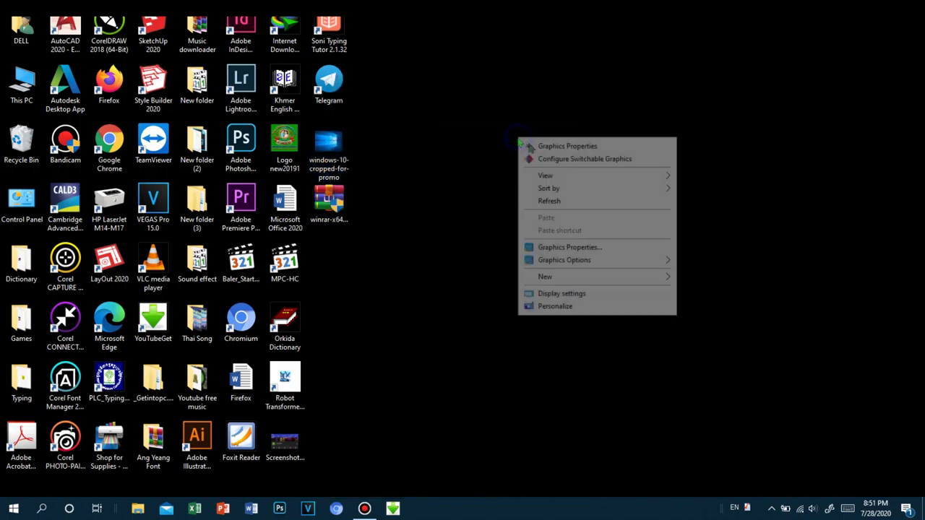
left_click(564, 203)
left_click(567, 204)
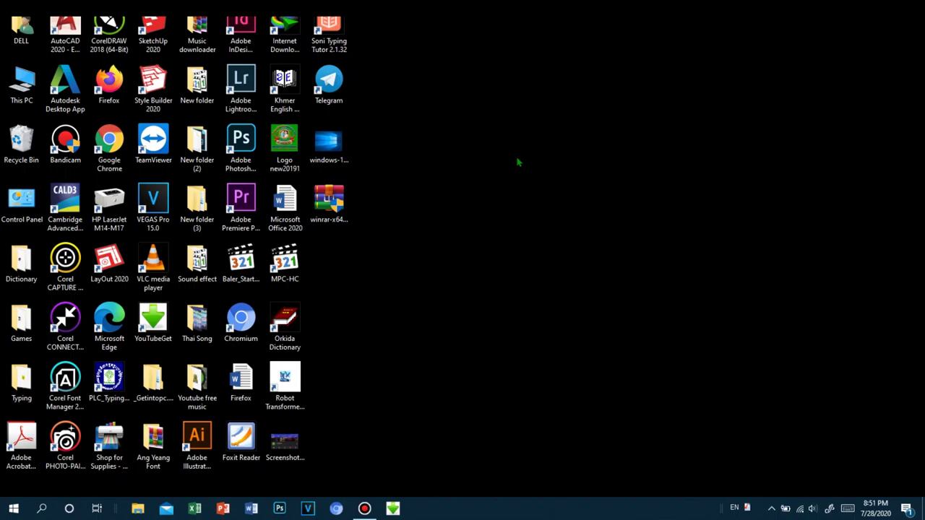
right_click(499, 152)
left_click(535, 211)
right_click(514, 157)
left_click(543, 224)
right_click(451, 174)
left_click(472, 235)
Try again to apply the windows-10-cropped-for-promo image as the desktop background
left_click(329, 147)
right_click(329, 144)
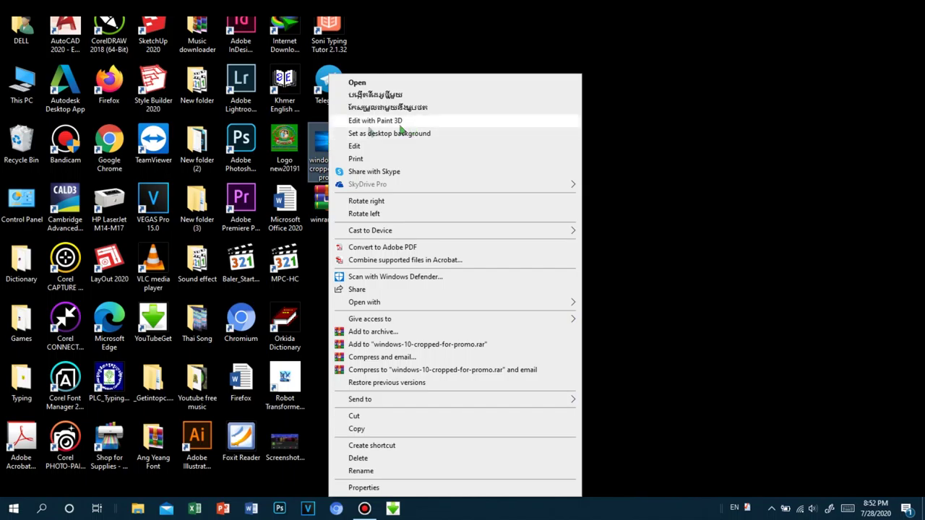
left_click(432, 133)
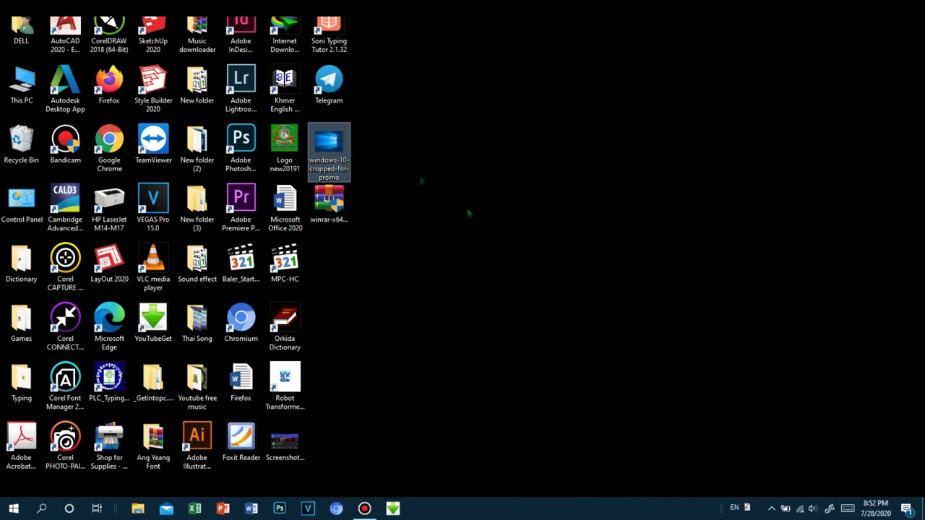
right_click(334, 145)
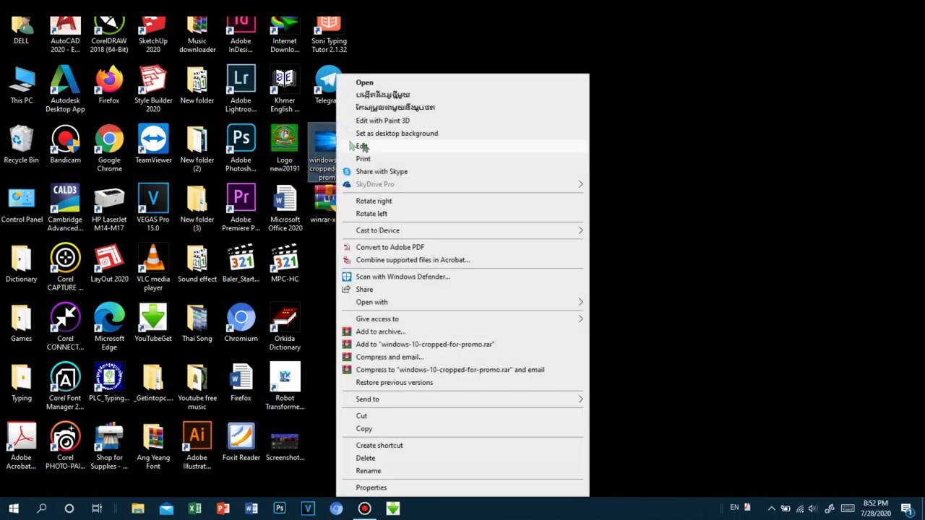
left_click(392, 133)
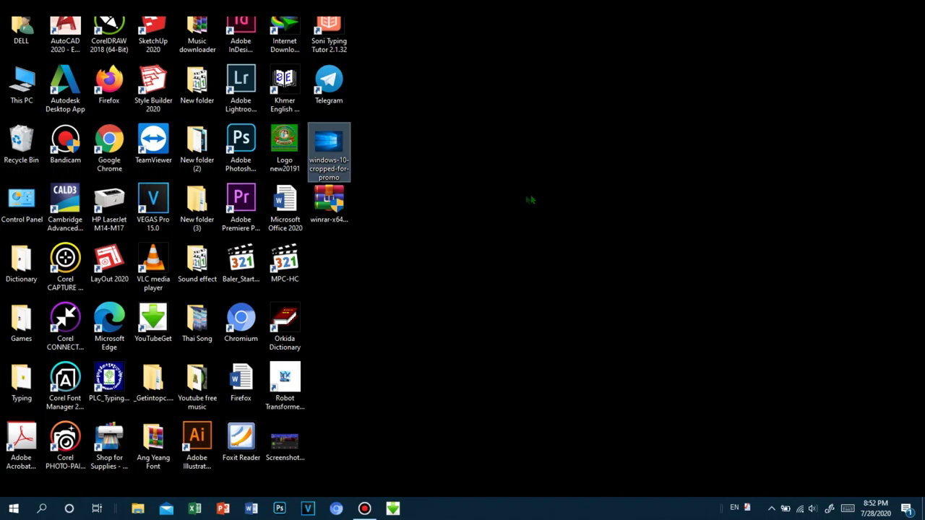
Open Windows Settings in a smaller window and go to the Ease of Access display settings
left_click(13, 508)
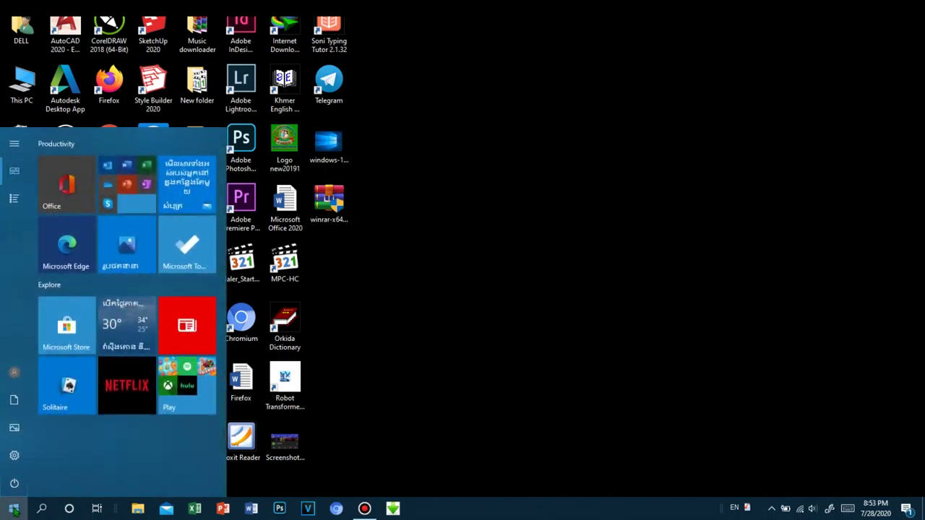
left_click(14, 456)
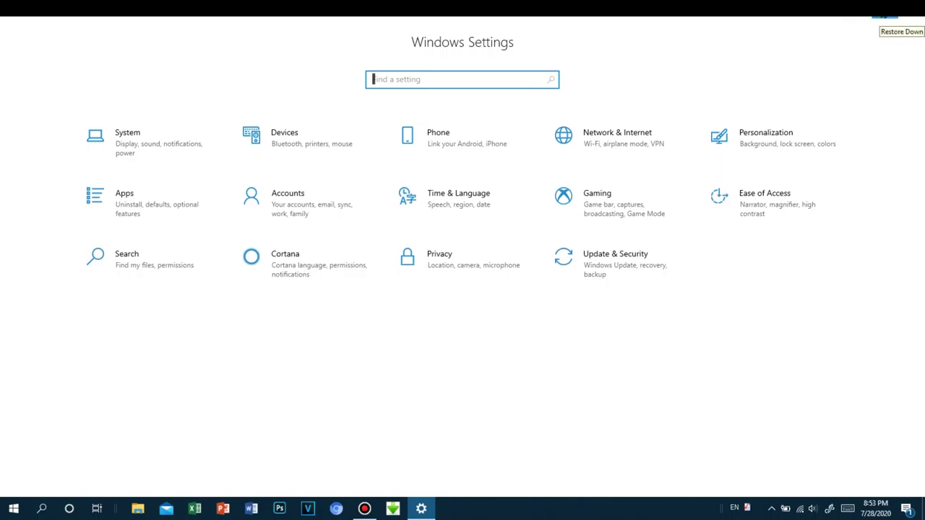
left_click(885, 15)
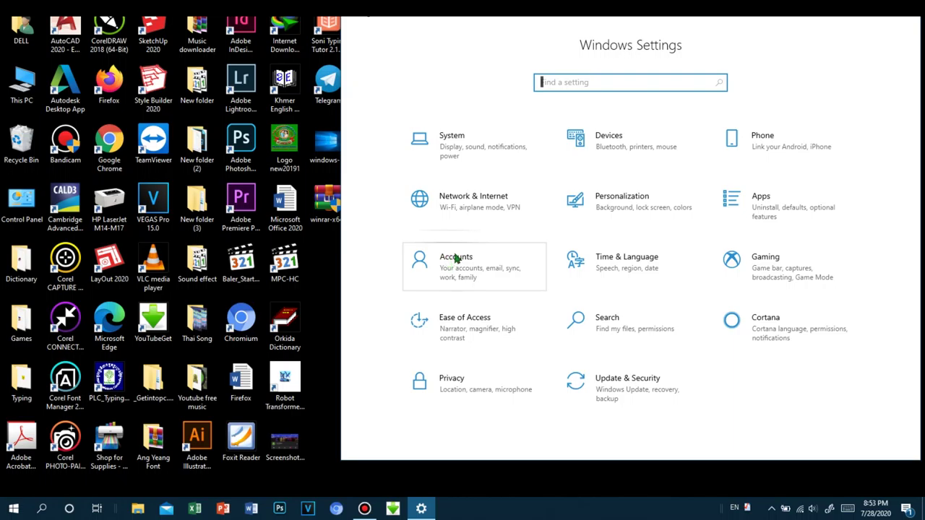
left_click(457, 318)
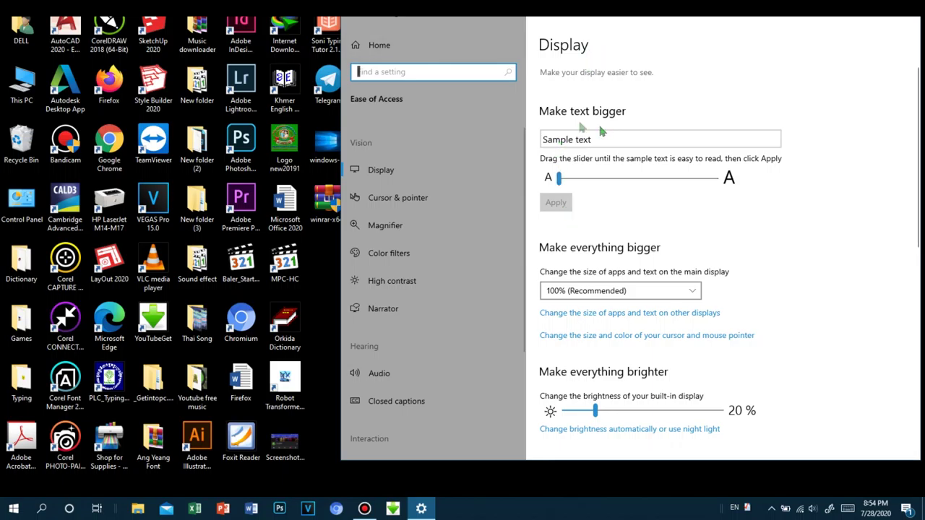
Turn on Show desktop background image in the Ease of Access display settings
scroll(659, 277, "down", 1)
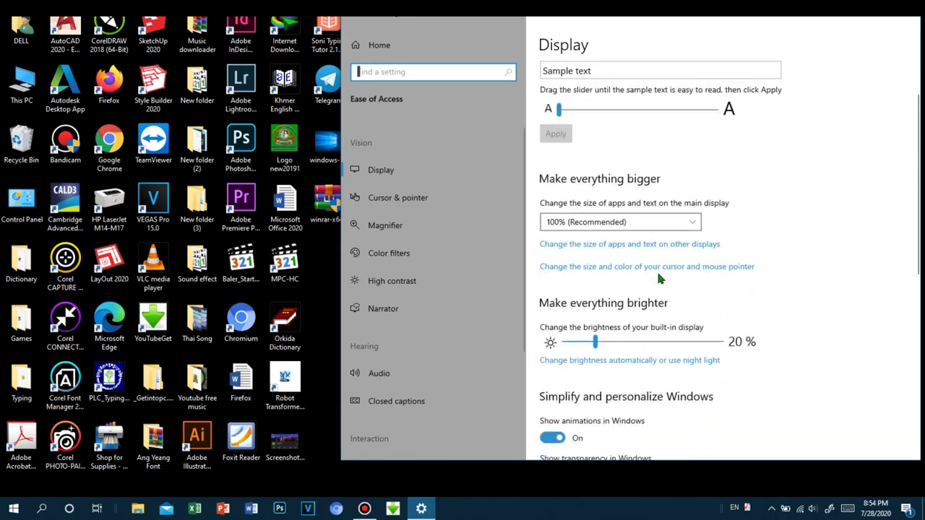
scroll(660, 277, "down", 1)
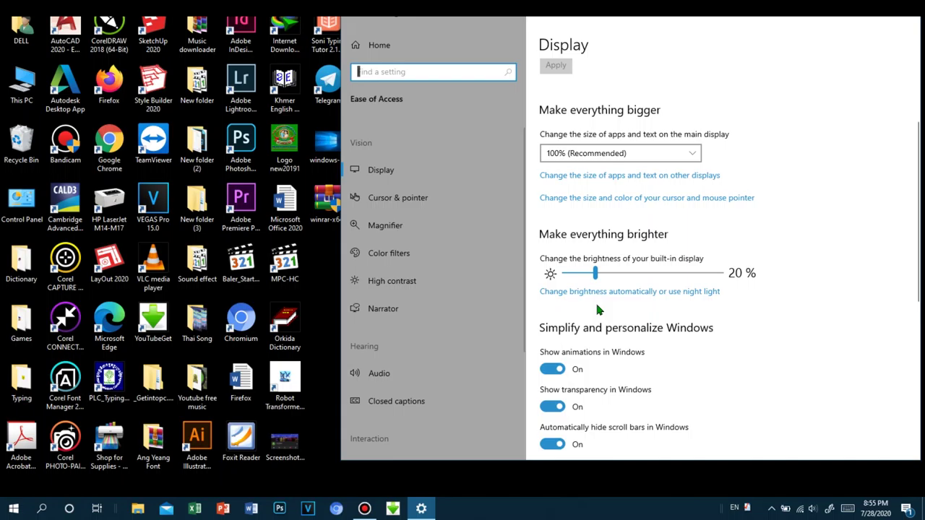
scroll(591, 313, "down", 4)
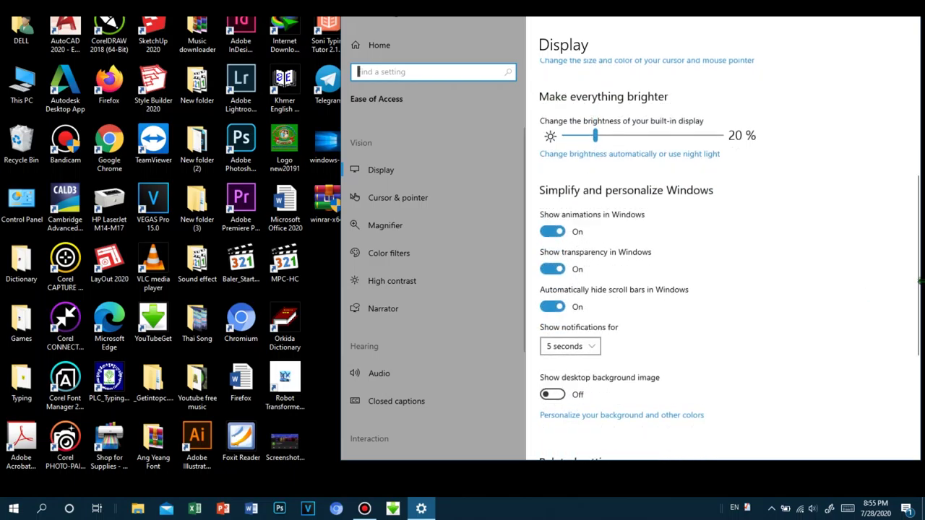
left_click_drag(920, 271, 909, 351)
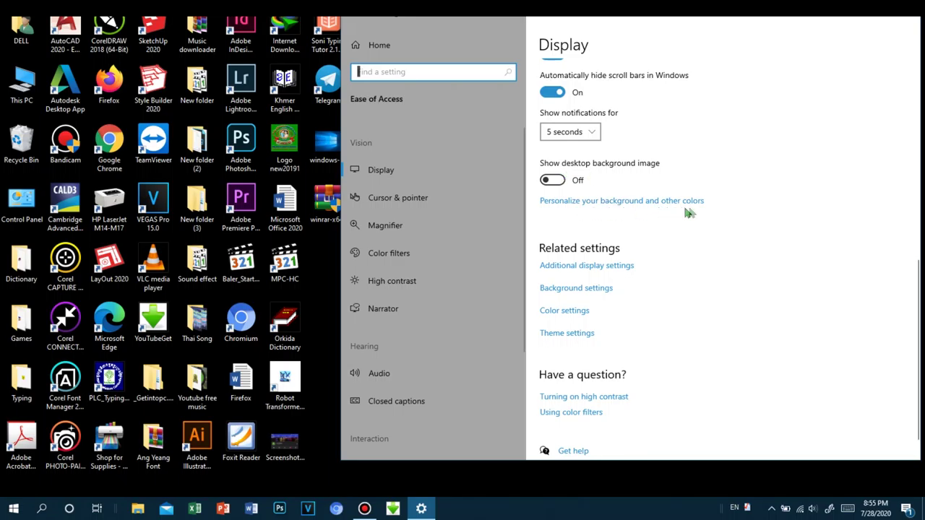
left_click(563, 181)
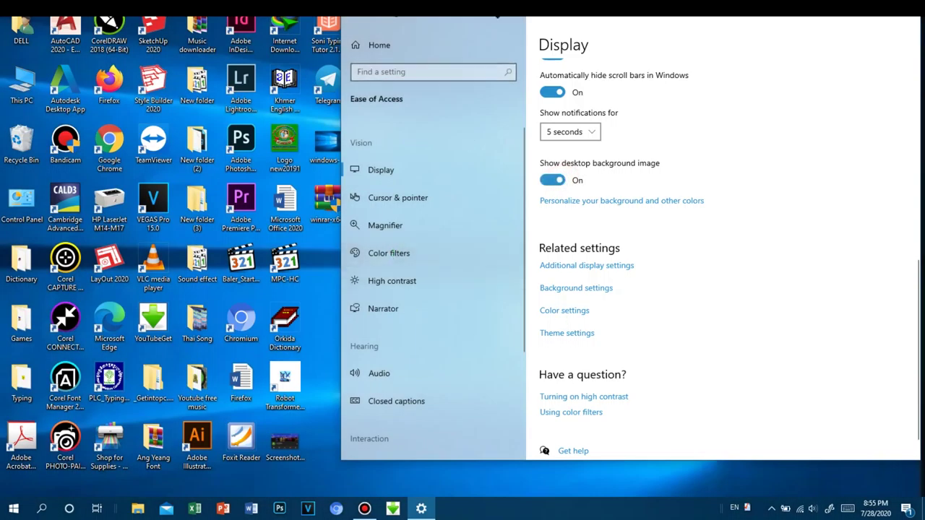
Move the Settings window aside and switch Show desktop background image off and on again
left_click_drag(499, 19, 705, 29)
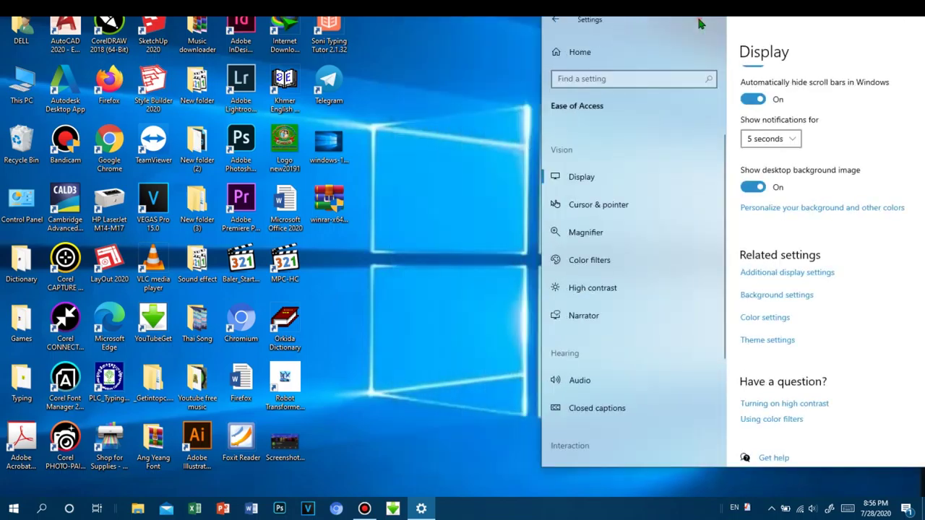
double_click(700, 24)
left_click(584, 180)
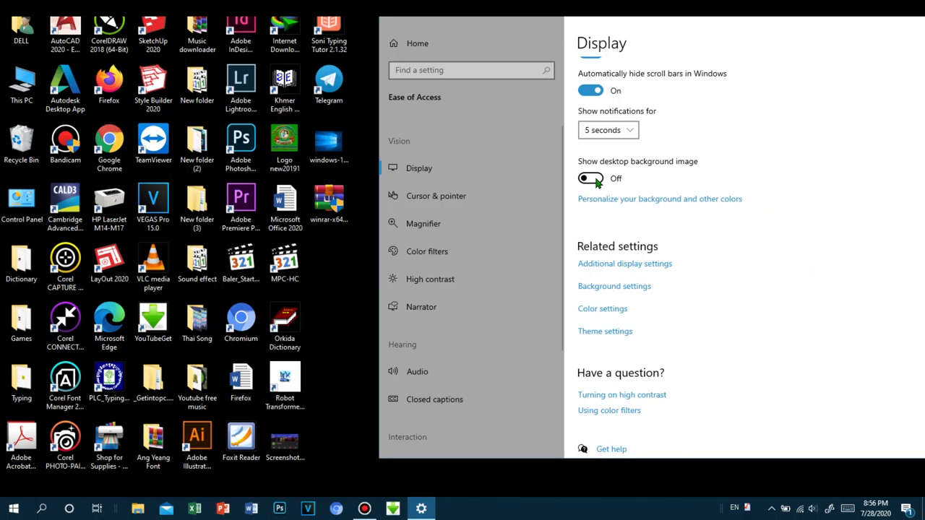
left_click(601, 177)
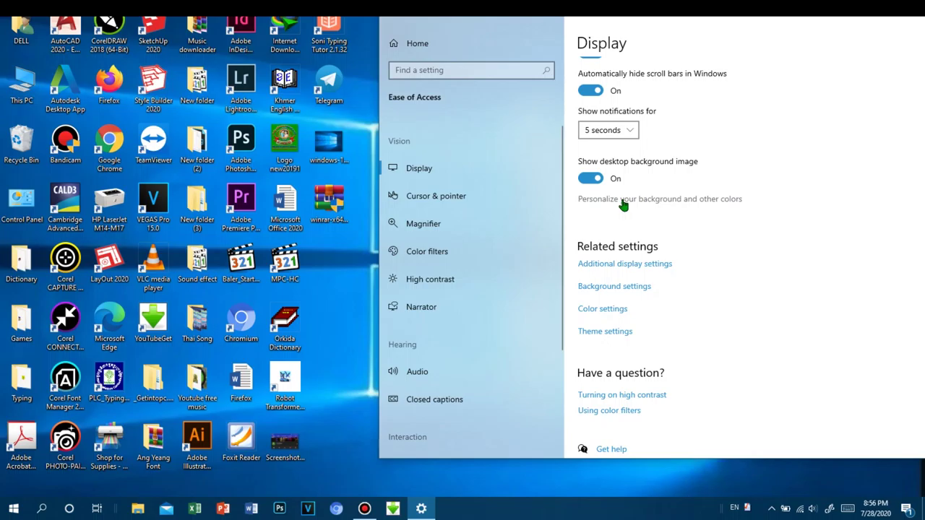
Open the background personalization settings and try the river, soldier, singing man and beach pictures, ending on the blue Windows logo picture
left_click(623, 203)
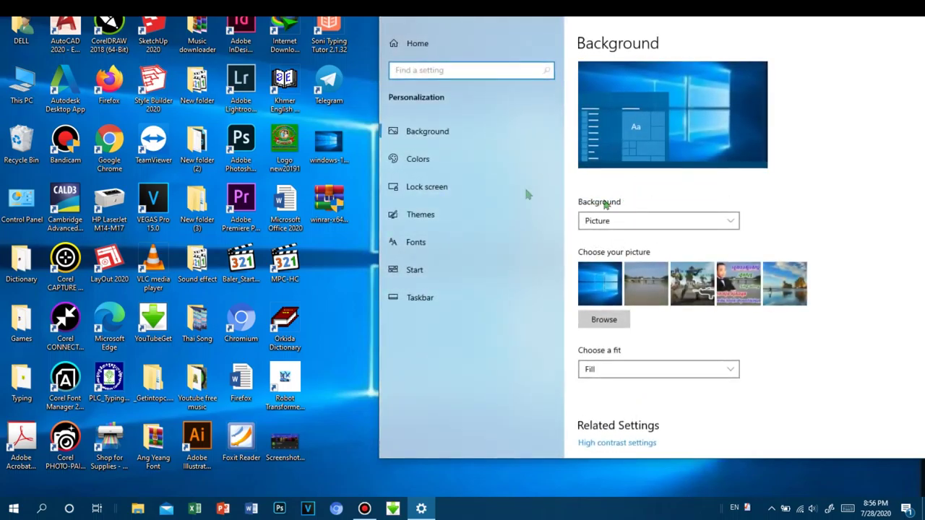
left_click(653, 289)
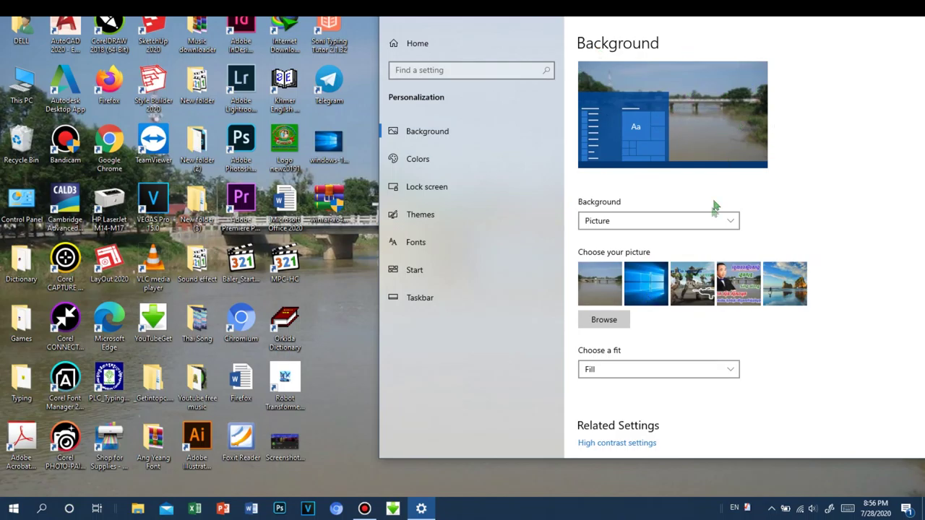
left_click(693, 282)
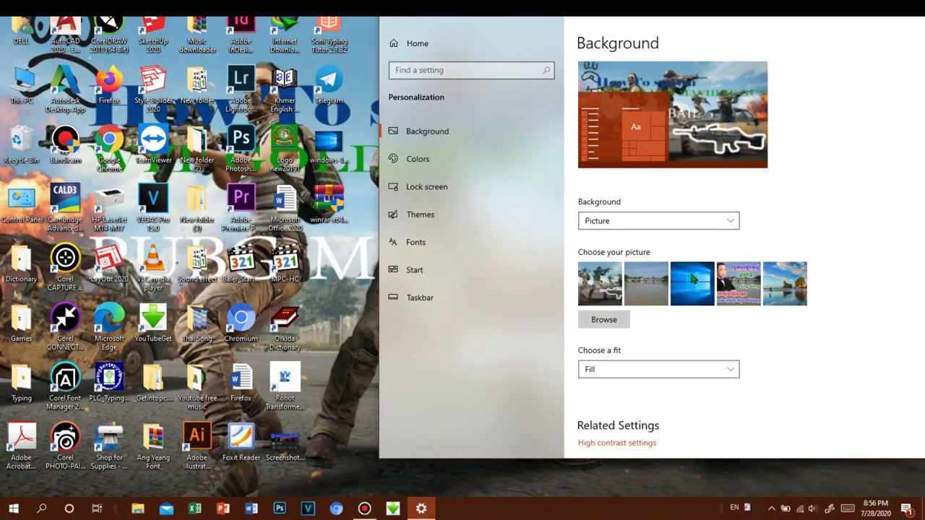
left_click(756, 288)
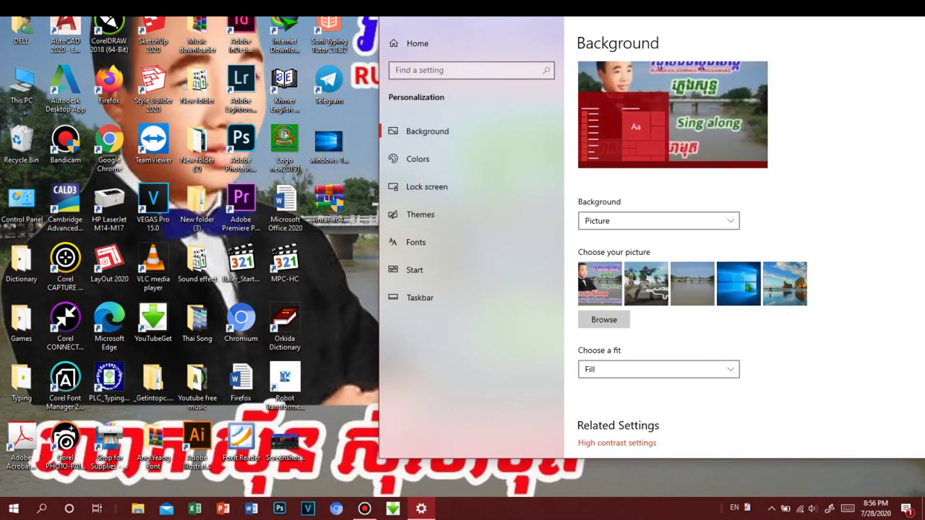
left_click(785, 286)
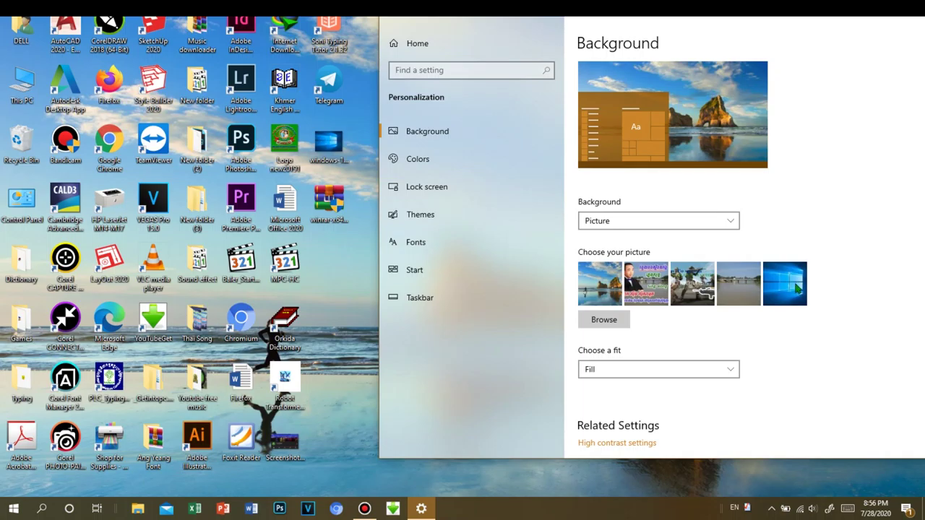
left_click(796, 286)
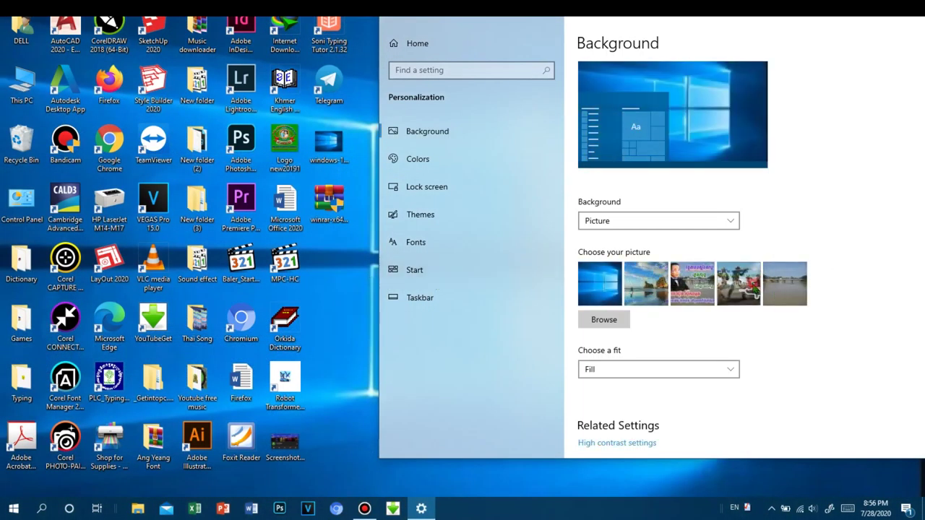
Try the soldier and beach pictures as background once more and reselect the blue Windows logo picture
left_click(752, 284)
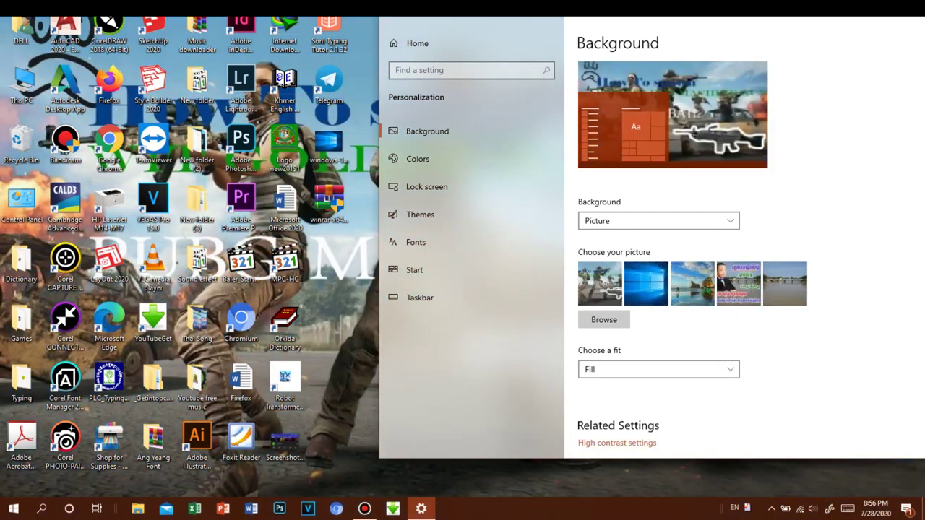
left_click(699, 288)
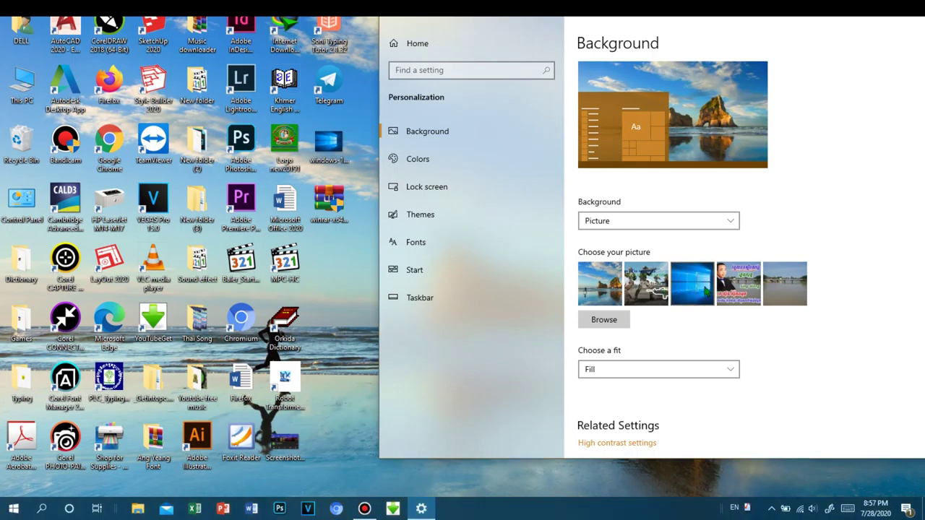
left_click(705, 289)
left_click(649, 288)
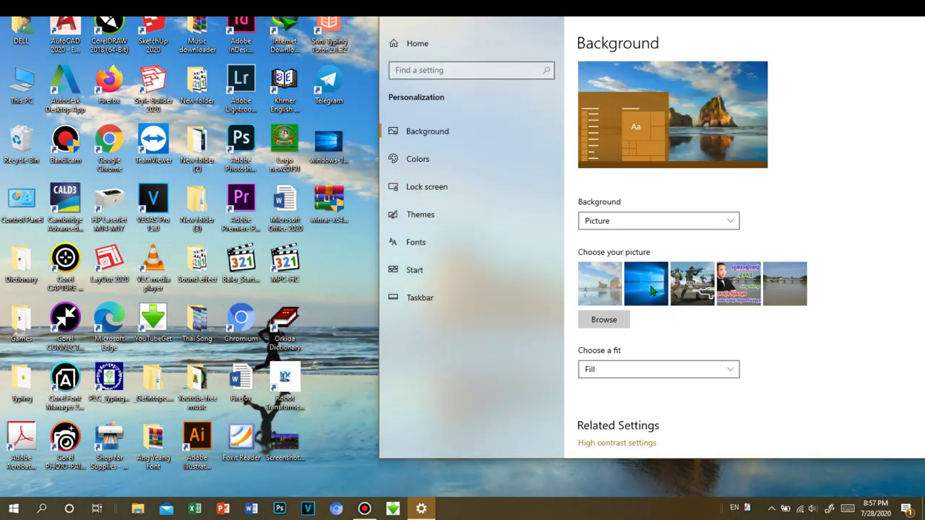
left_click(652, 287)
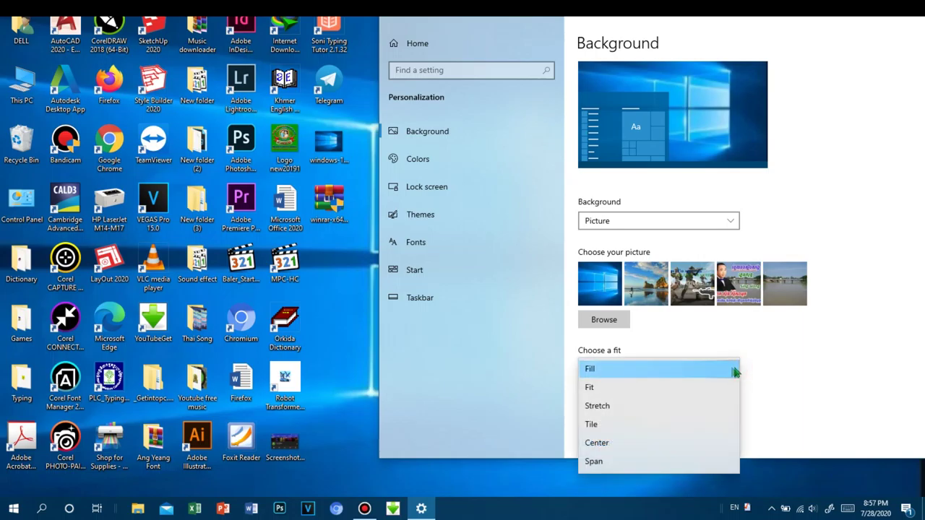
Try the Fit option for the background picture and set its fit back to Fill
left_click(656, 379)
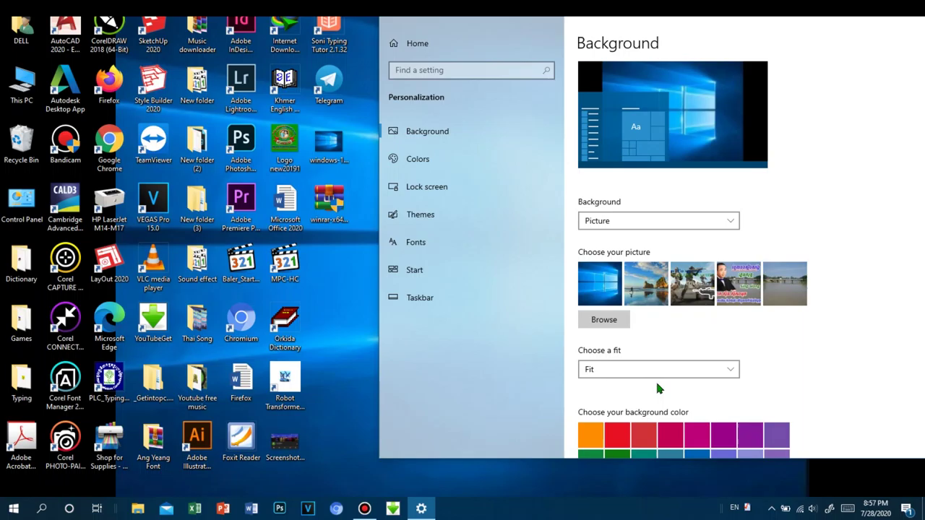
left_click(727, 369)
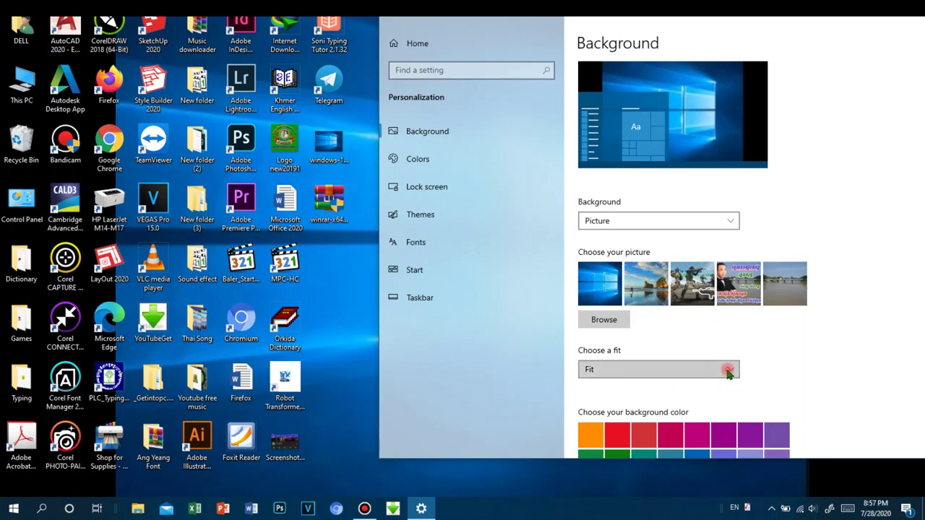
left_click(662, 354)
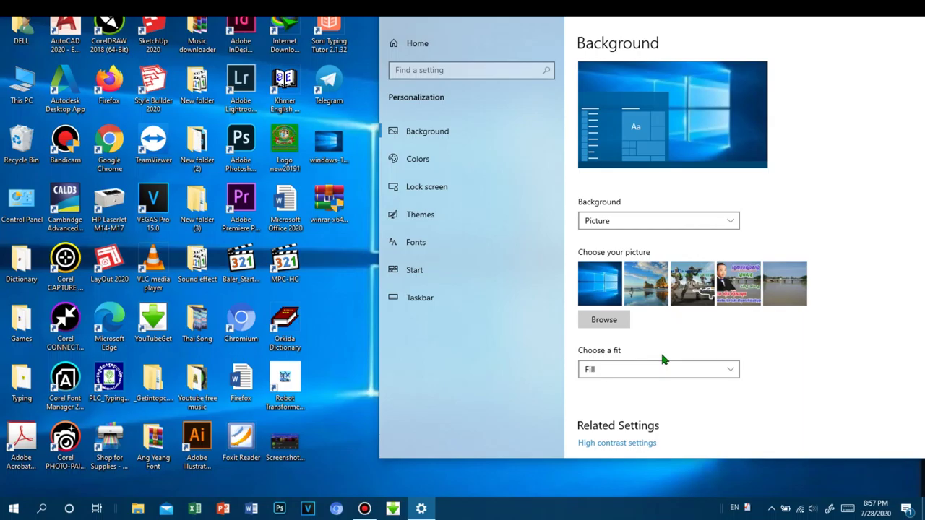
Try the Fit, Stretch and Tile options one after another for the background picture's fit
left_click(737, 371)
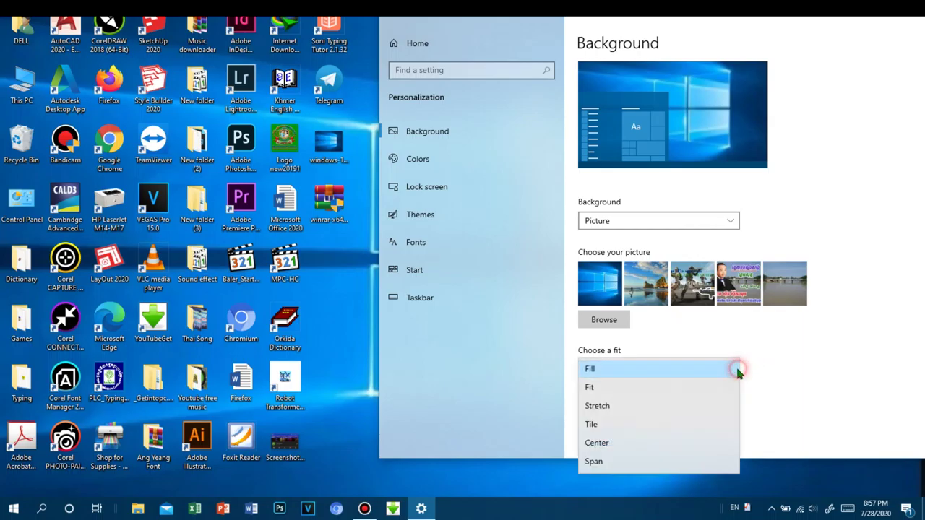
left_click(670, 388)
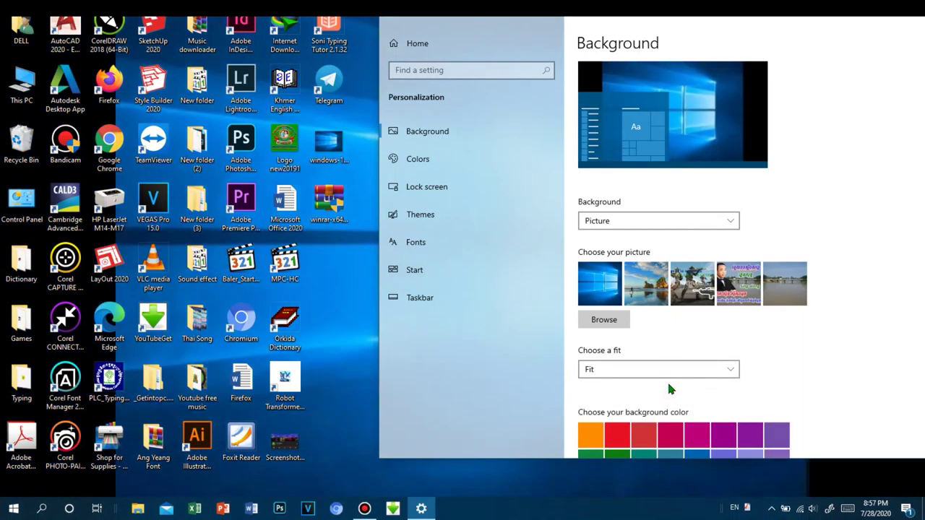
left_click(737, 371)
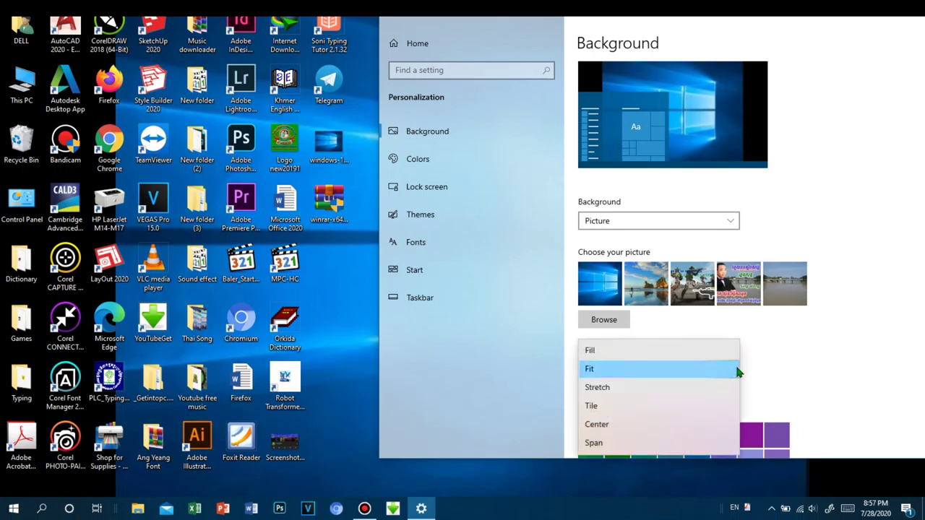
left_click(641, 389)
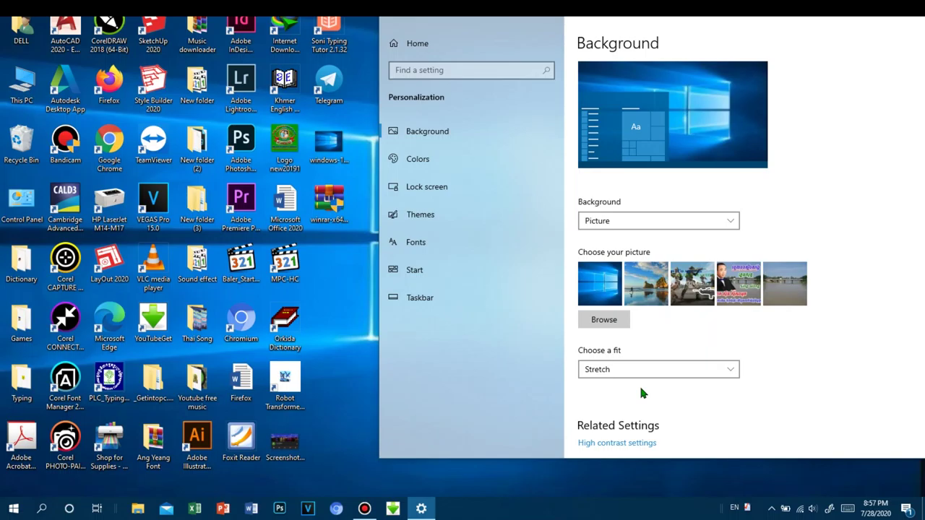
left_click(734, 370)
left_click(709, 390)
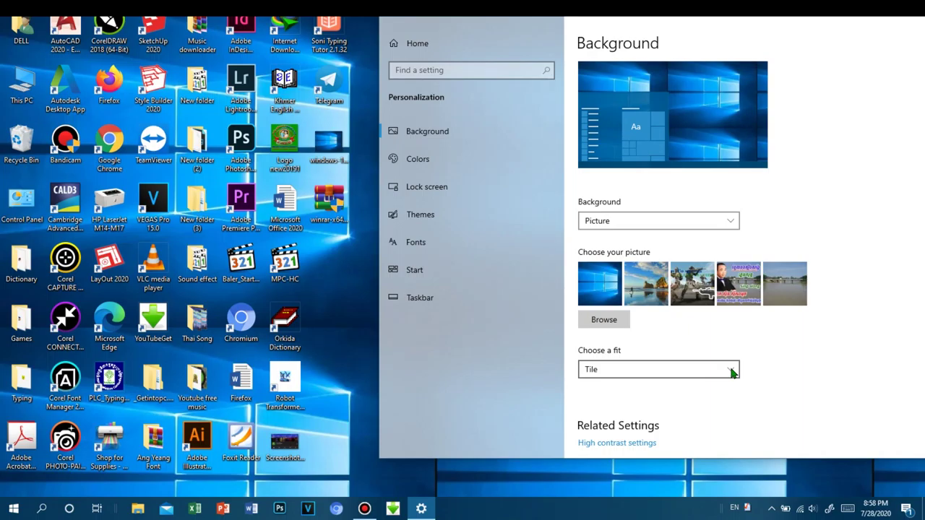
Try the Center and Span fits for the background picture, and check Span on the full desktop before restoring the Settings window
left_click(732, 371)
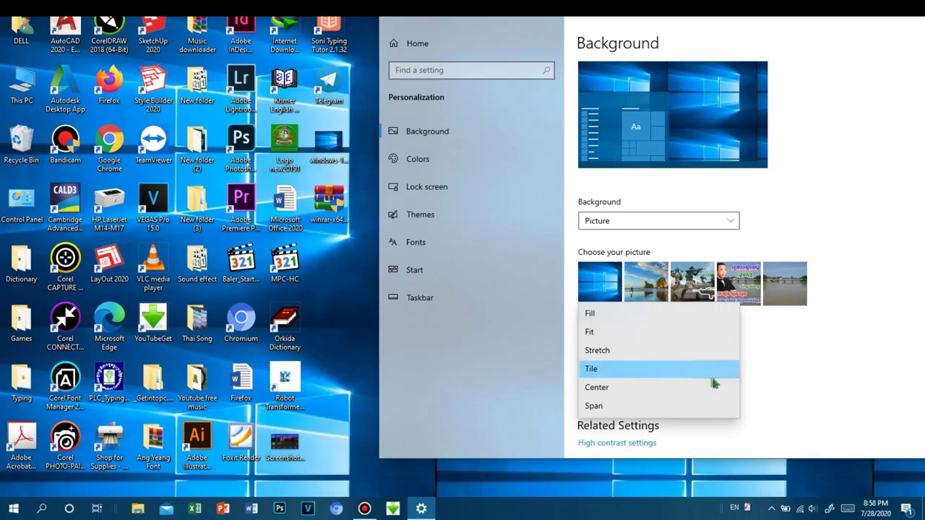
left_click(701, 388)
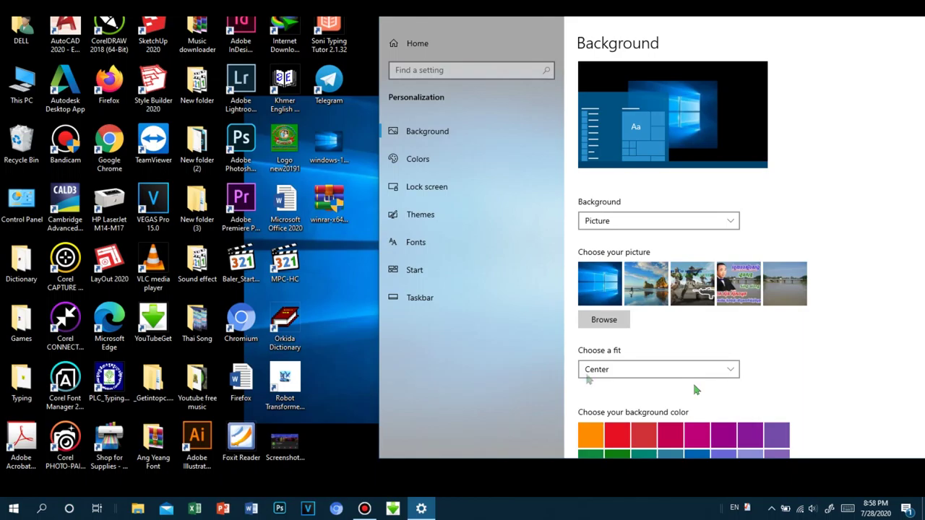
left_click(732, 371)
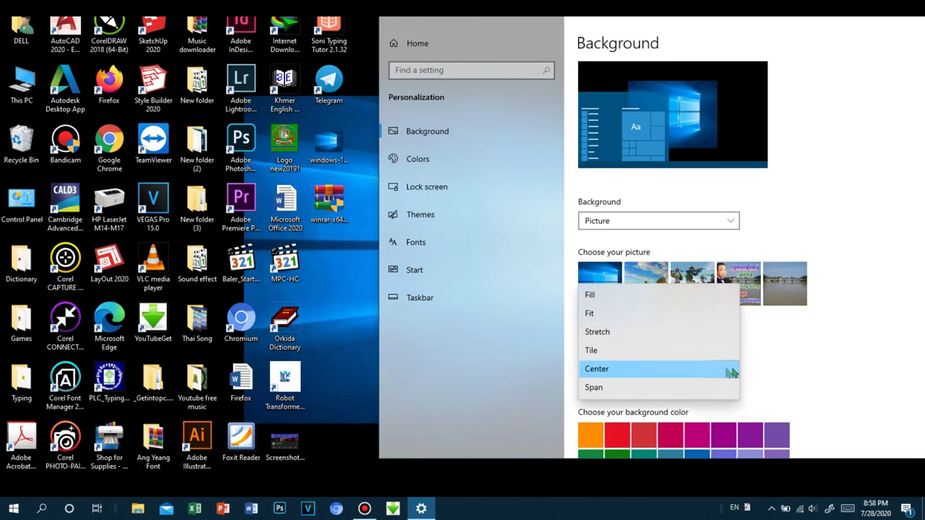
left_click(681, 387)
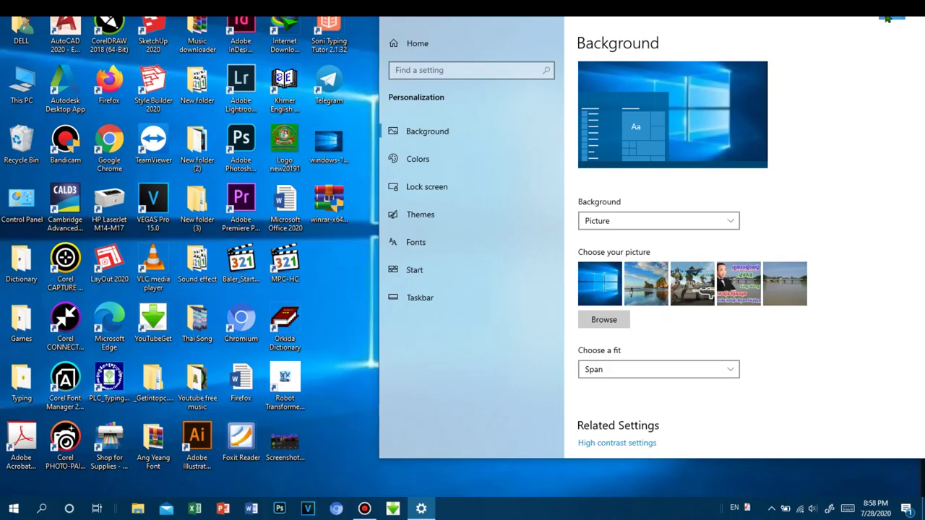
left_click(904, 21)
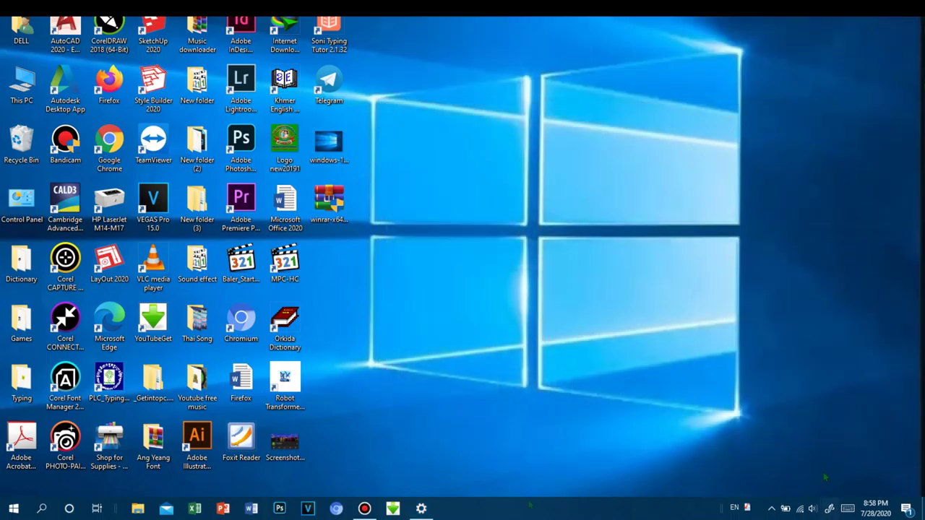
left_click(421, 509)
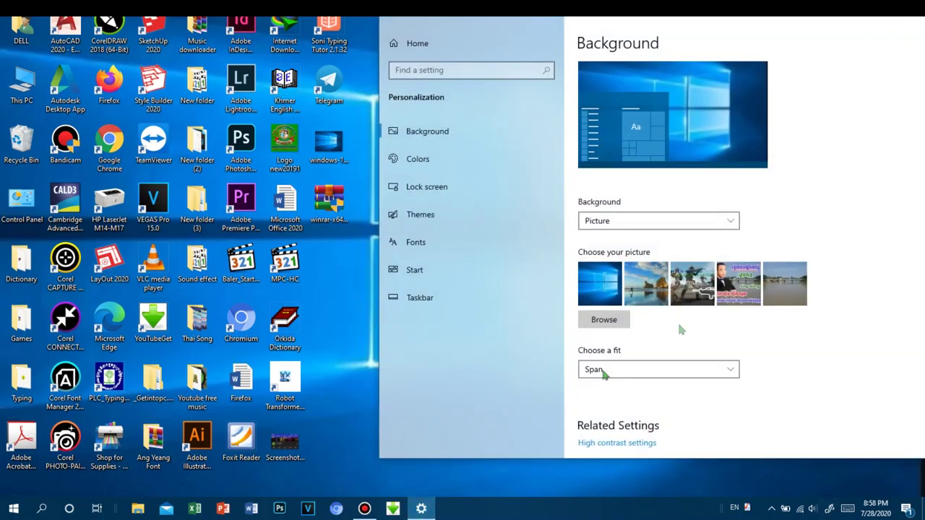
Try the Stretch fit for the background picture once more and set the fit back to Fill
left_click(736, 371)
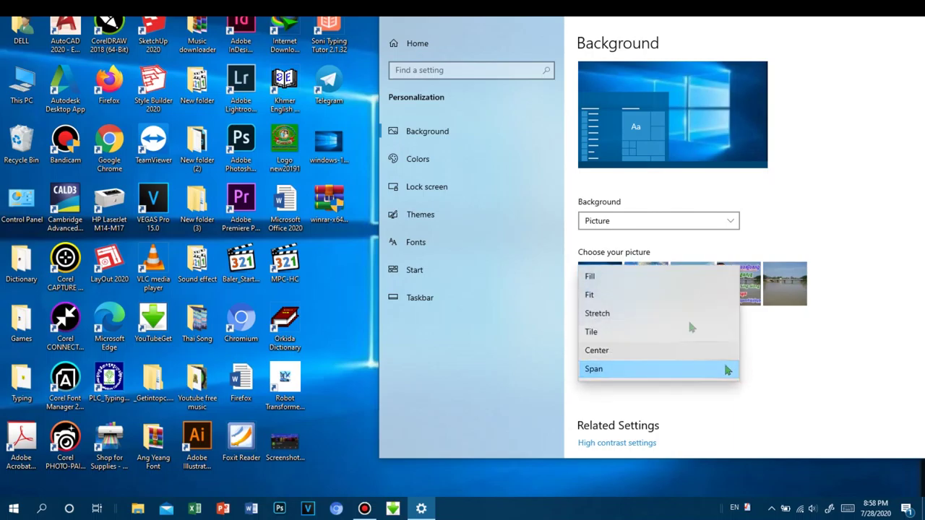
left_click(643, 314)
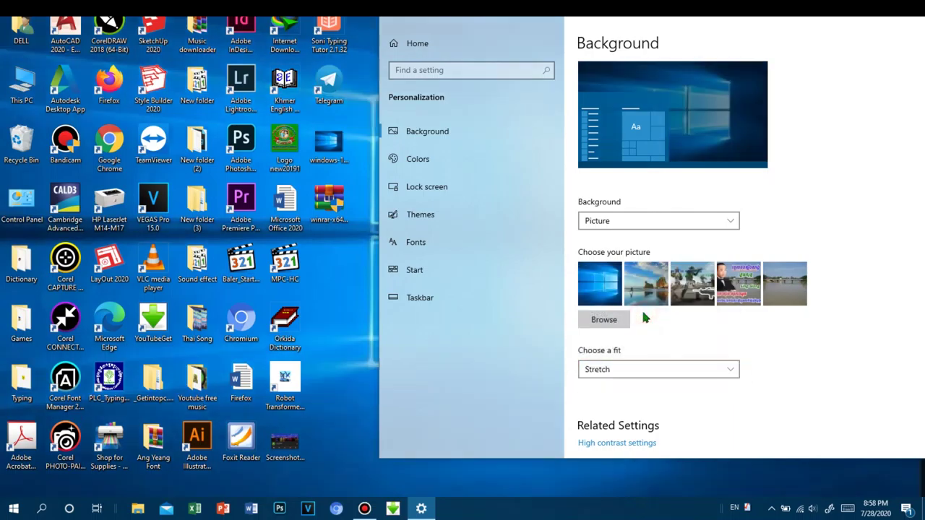
left_click(725, 363)
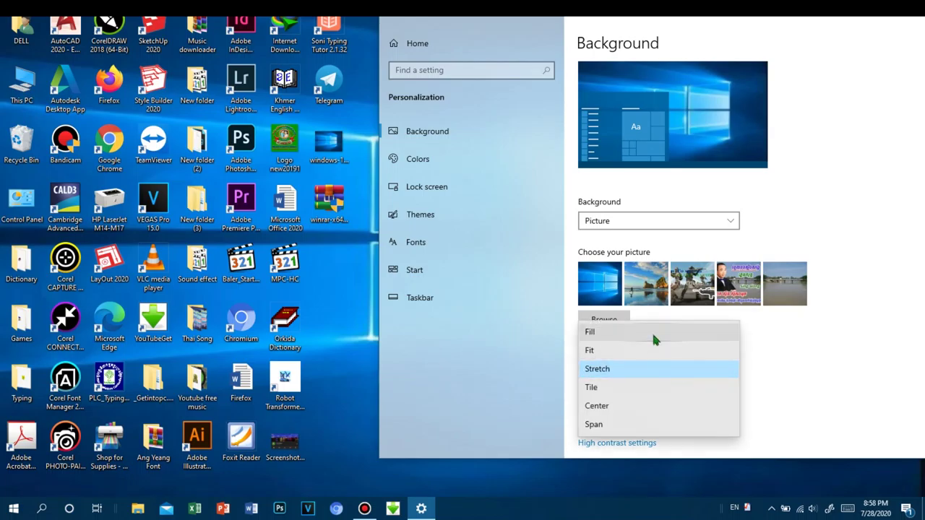
left_click(652, 331)
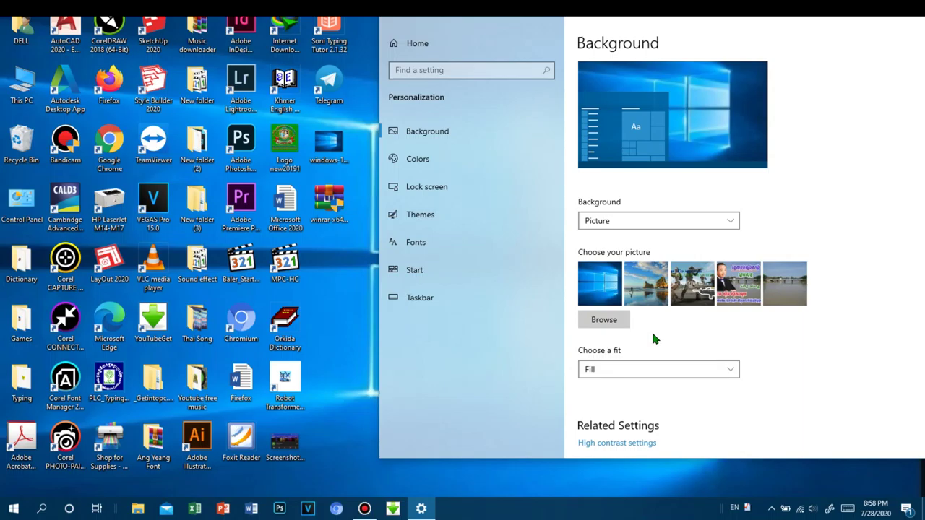
Open the related high contrast settings, look through their options and close the Settings window
scroll(673, 396, "down", 3)
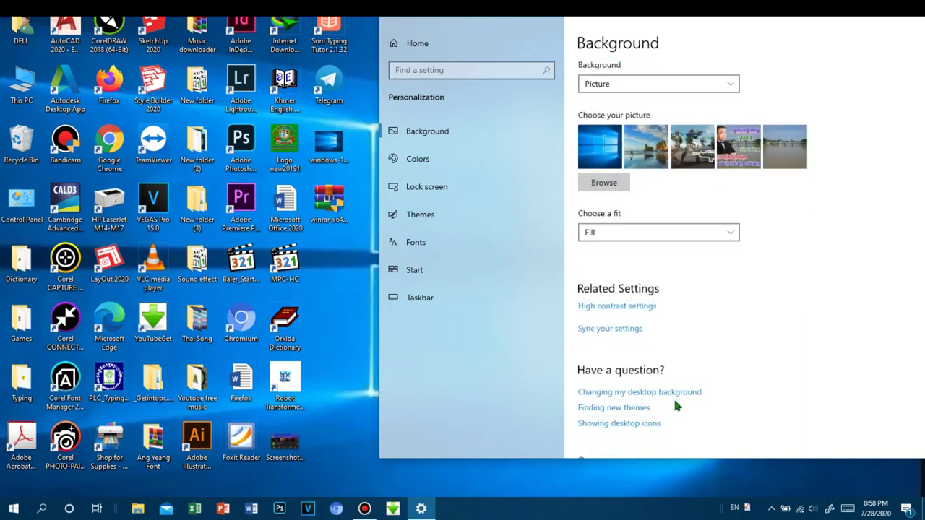
left_click(623, 307)
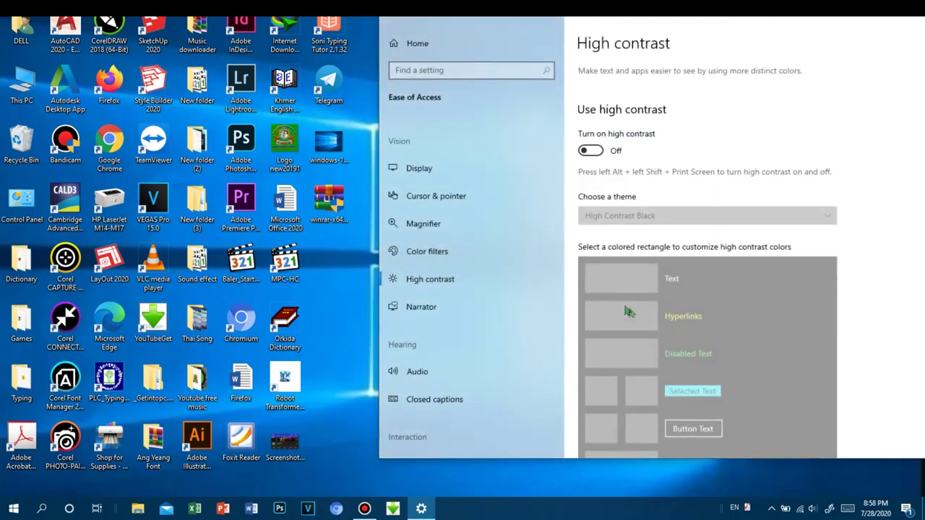
scroll(628, 216, "down", 3)
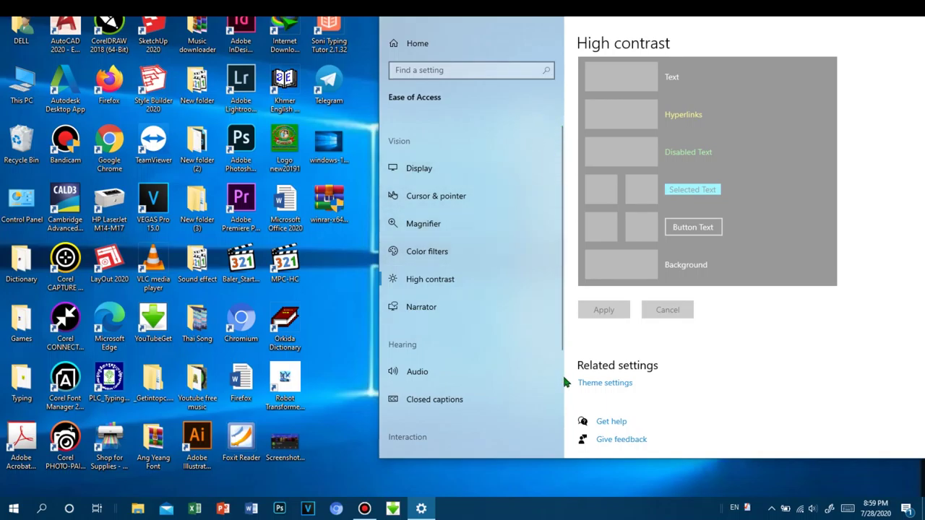
left_click_drag(841, 21, 675, 21)
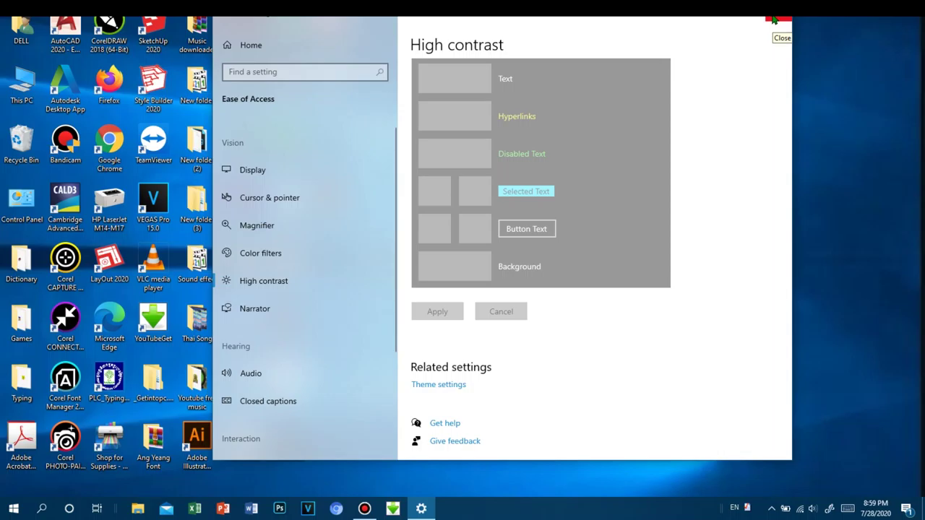
left_click(773, 18)
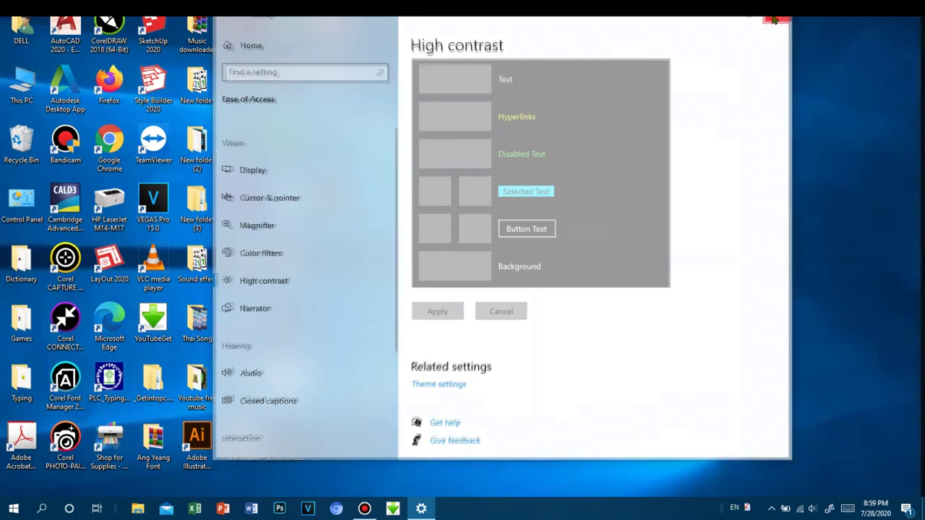